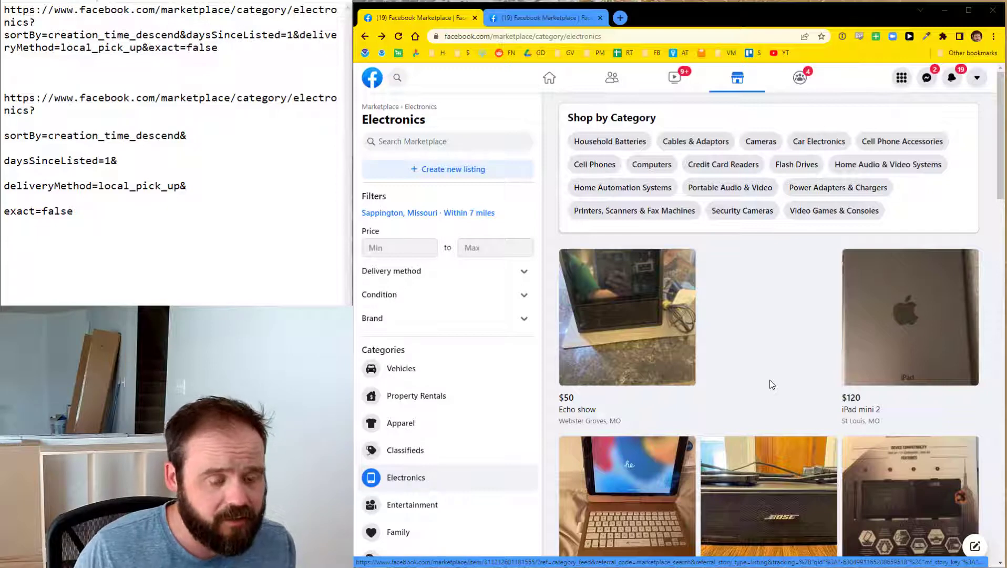
# Browse the Electronics feed and preview the Echo Show listing
pyautogui.scroll(-3, 771, 384)
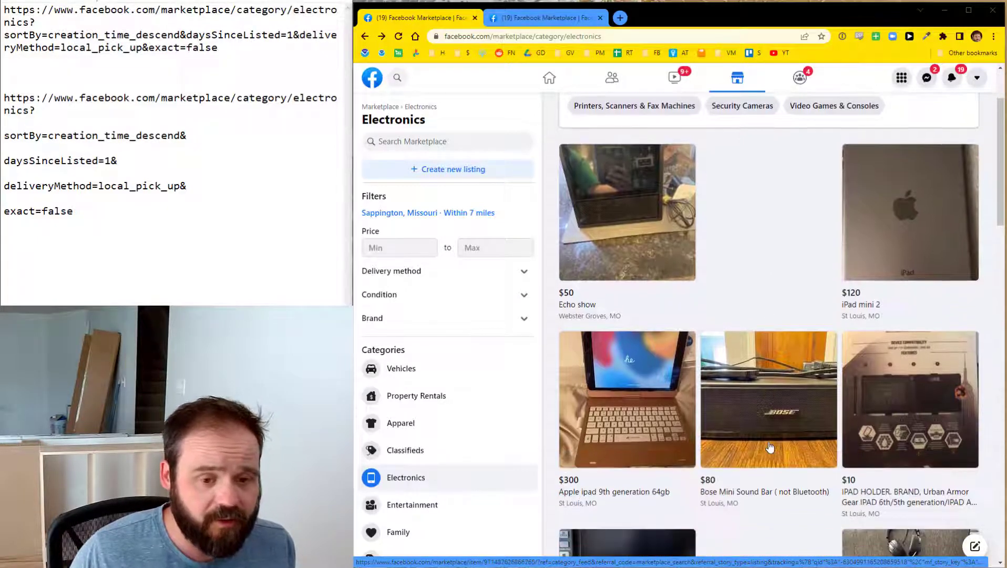
pyautogui.scroll(3, 769, 448)
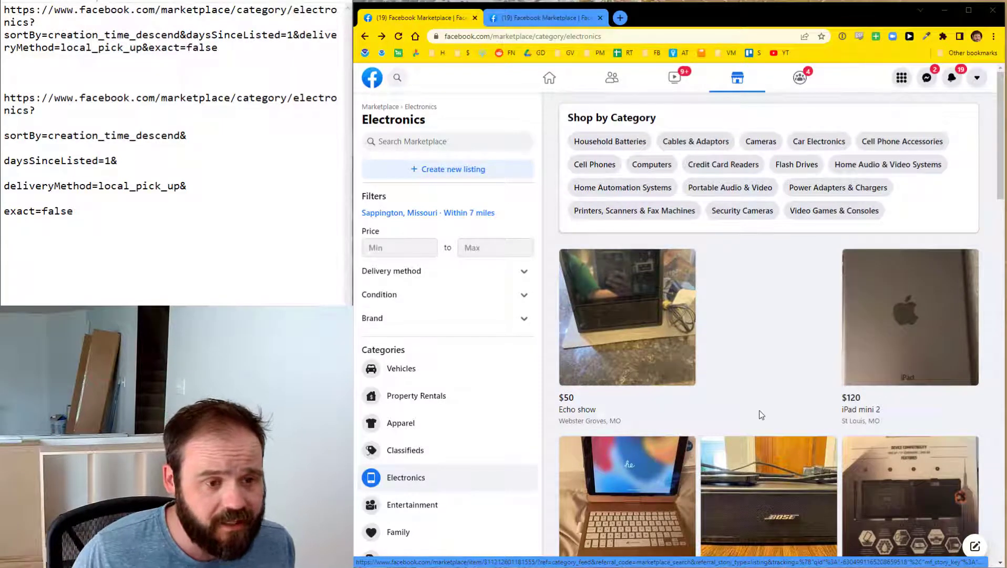
pyautogui.scroll(-2, 759, 415)
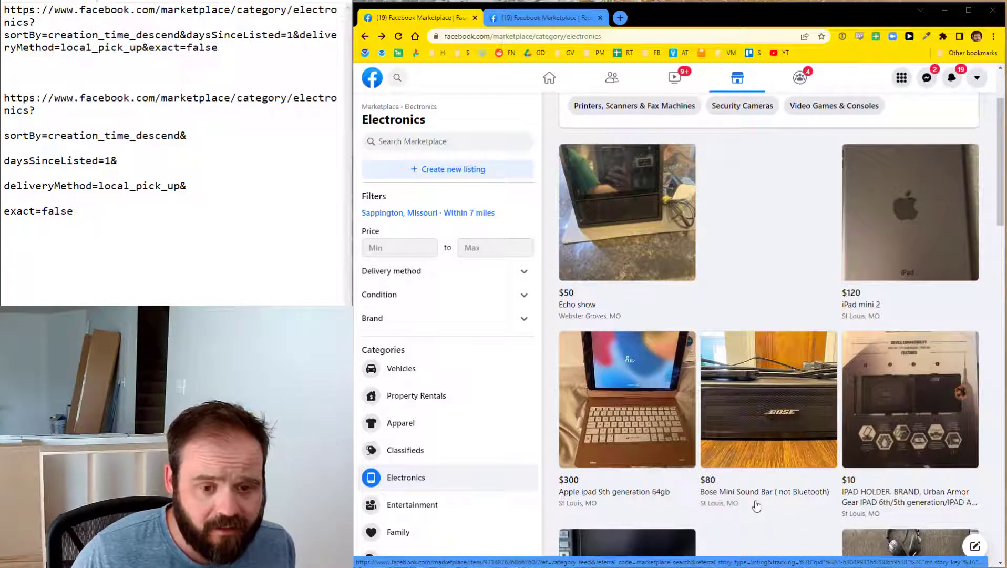
pyautogui.scroll(-2, 755, 502)
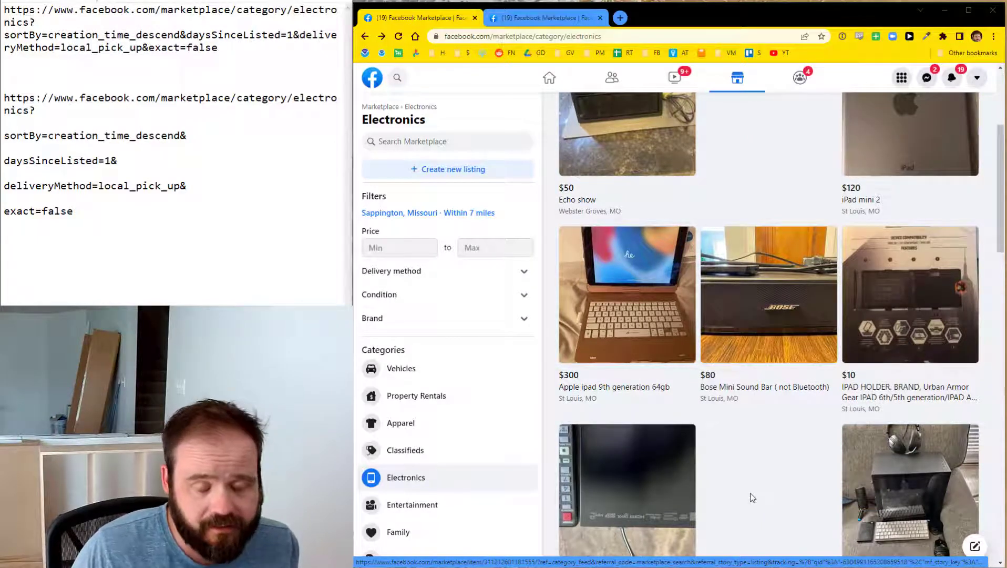
pyautogui.scroll(4, 753, 497)
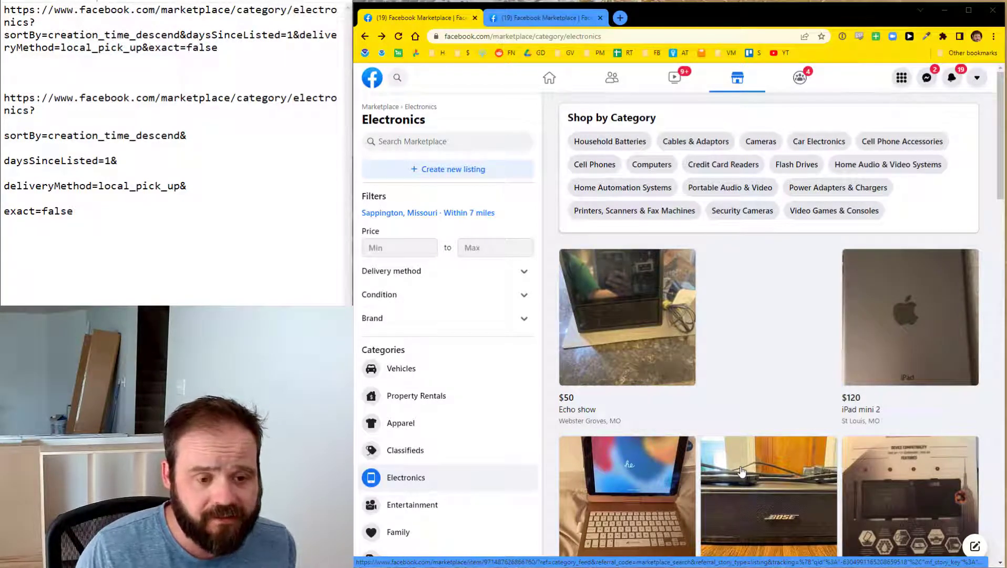
pyautogui.click(642, 331)
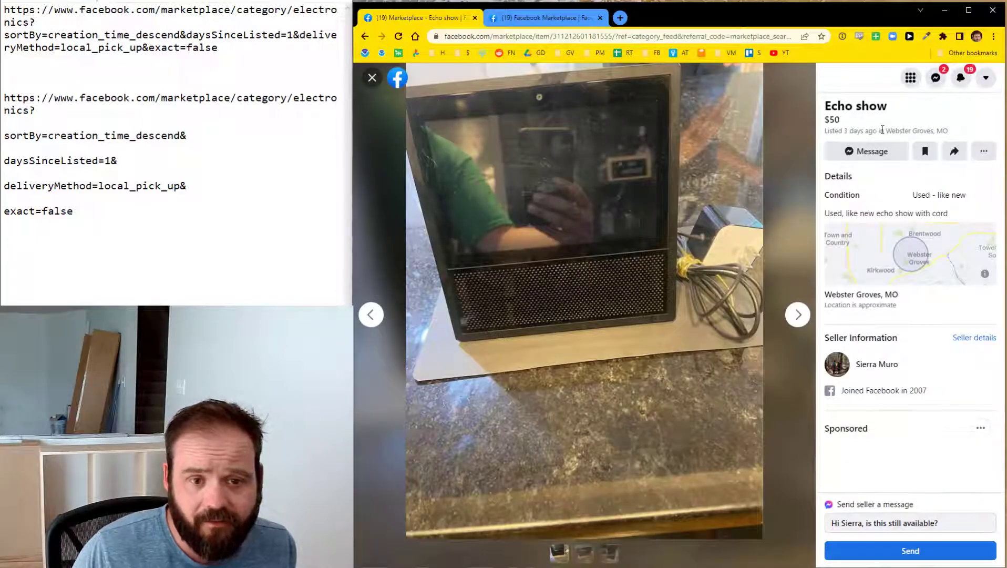
pyautogui.click(364, 37)
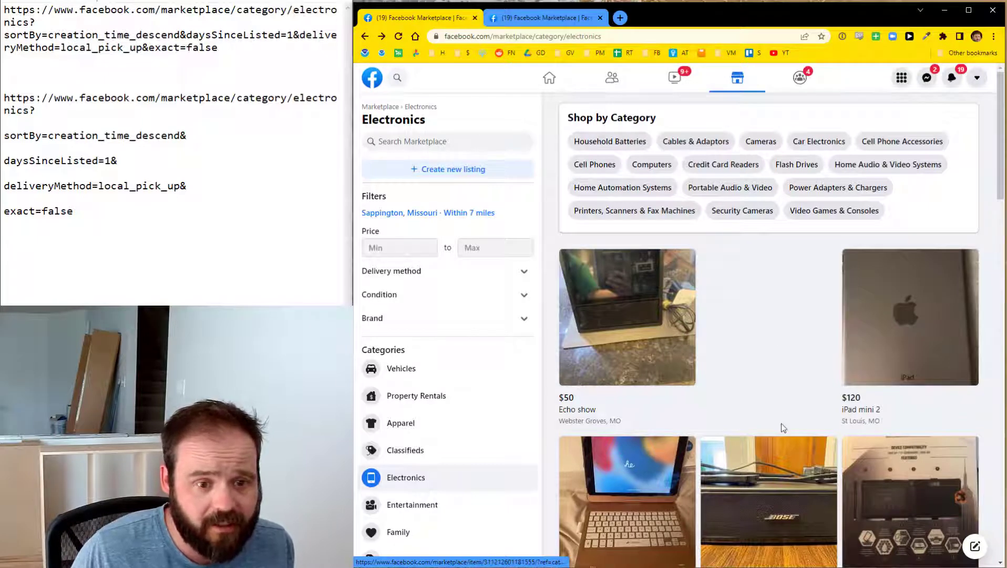
# Preview the Bose Mini Sound Bar listing and note how long ago it was posted
pyautogui.scroll(-1, 739, 488)
pyautogui.click(736, 486)
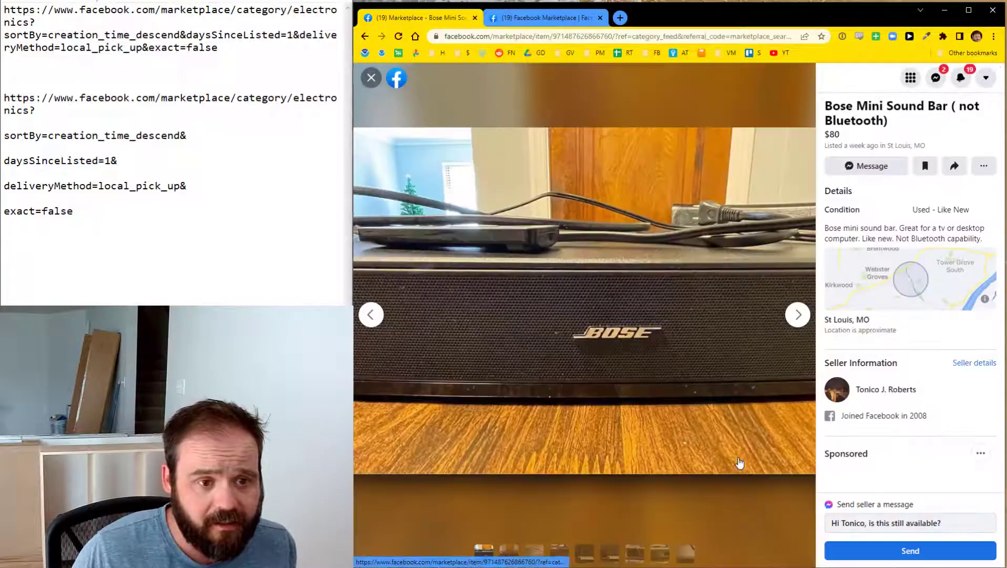
pyautogui.moveTo(846, 147); pyautogui.dragTo(883, 147)
pyautogui.click(371, 79)
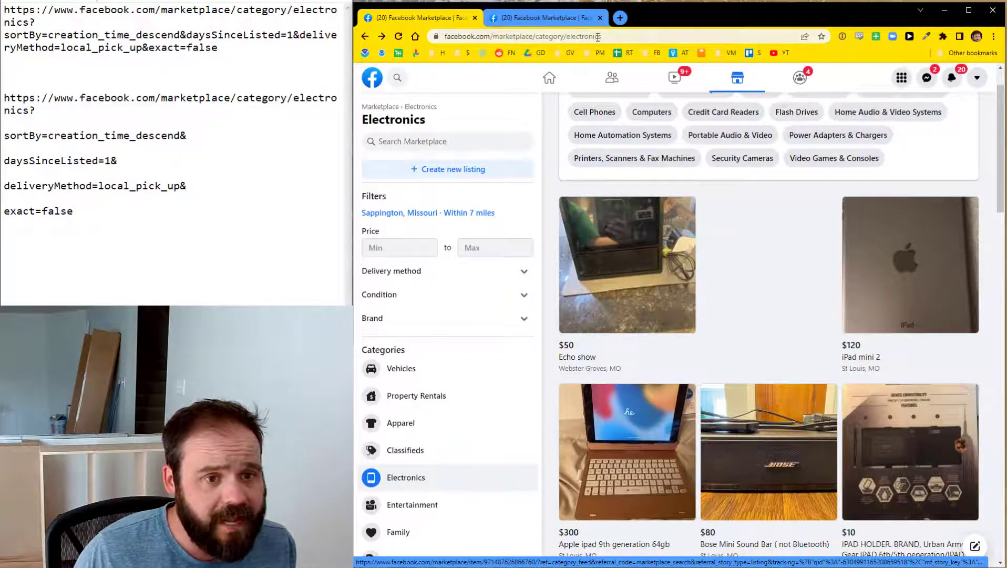
# Reveal the Electronics page's full address and compare it with the base Electronics address line
pyautogui.moveTo(507, 41); pyautogui.dragTo(405, 79)
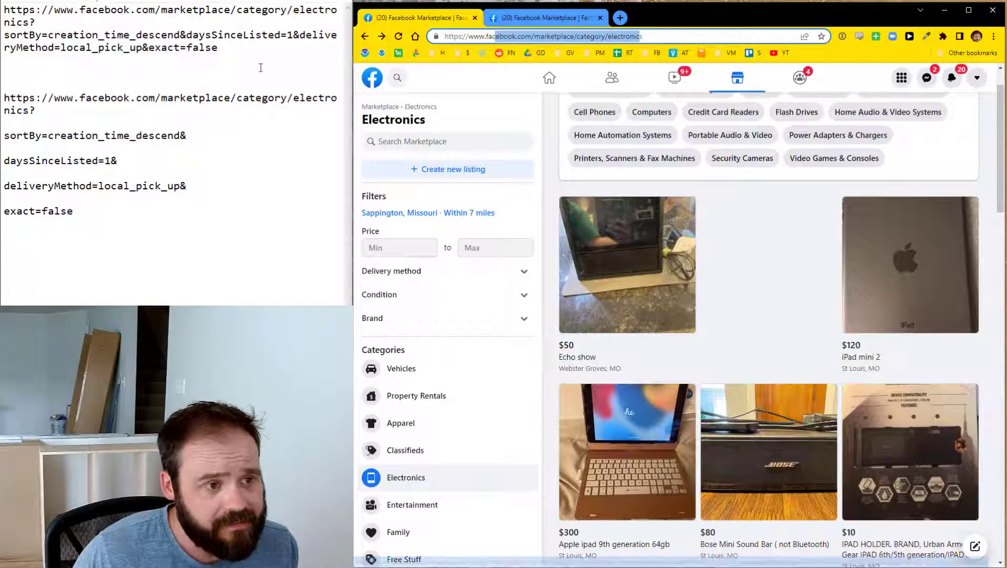
pyautogui.moveTo(231, 48); pyautogui.dragTo(5, 9)
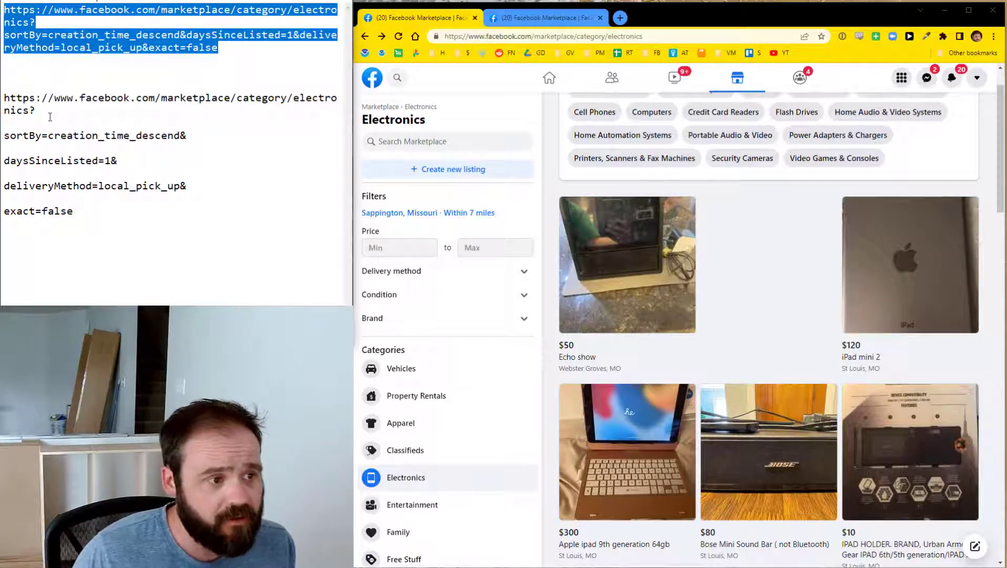
pyautogui.moveTo(34, 110); pyautogui.dragTo(3, 99)
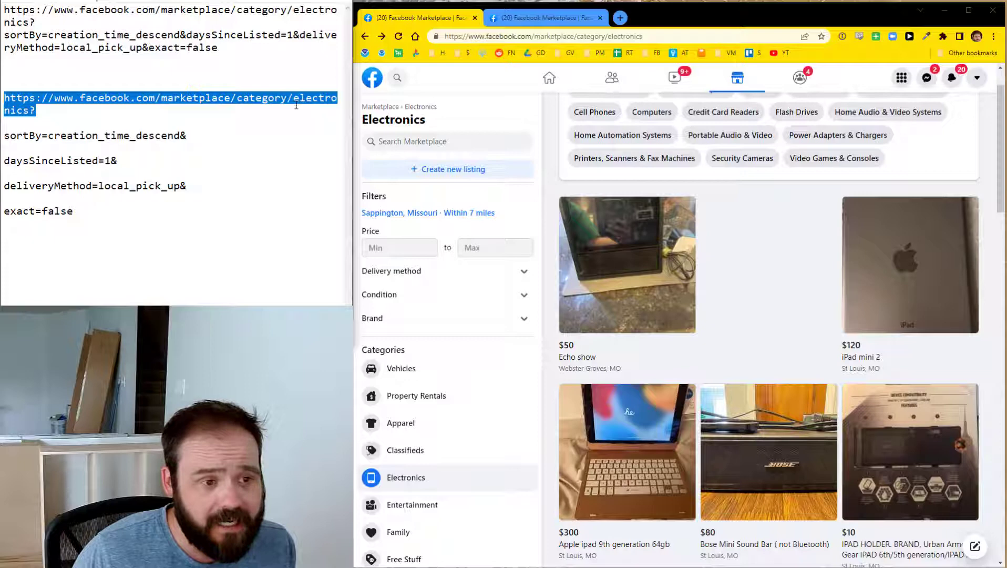
pyautogui.click(242, 102)
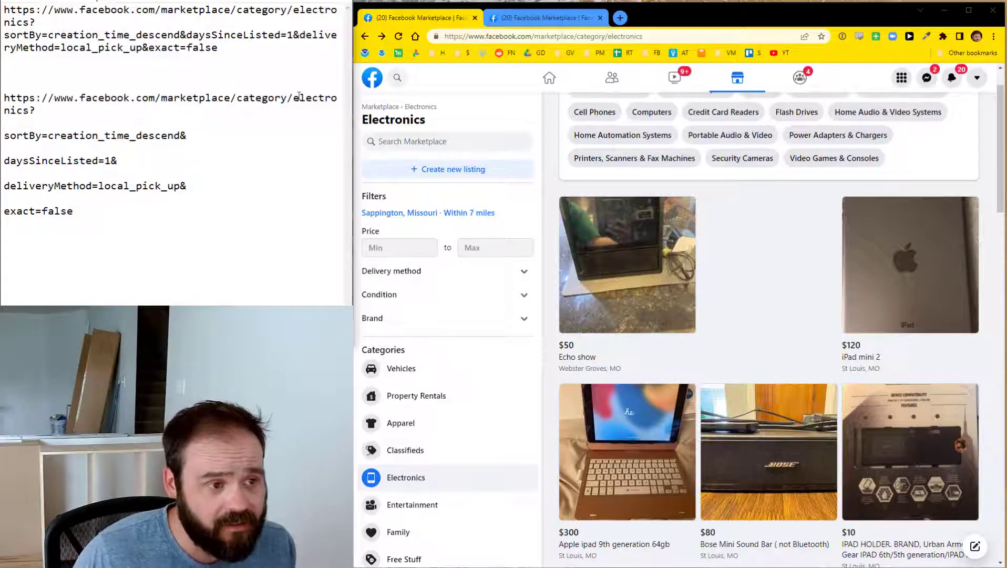
# Select the entire first Electronics URL in Notepad, from its start through exact=false
pyautogui.scroll(-5, 422, 504)
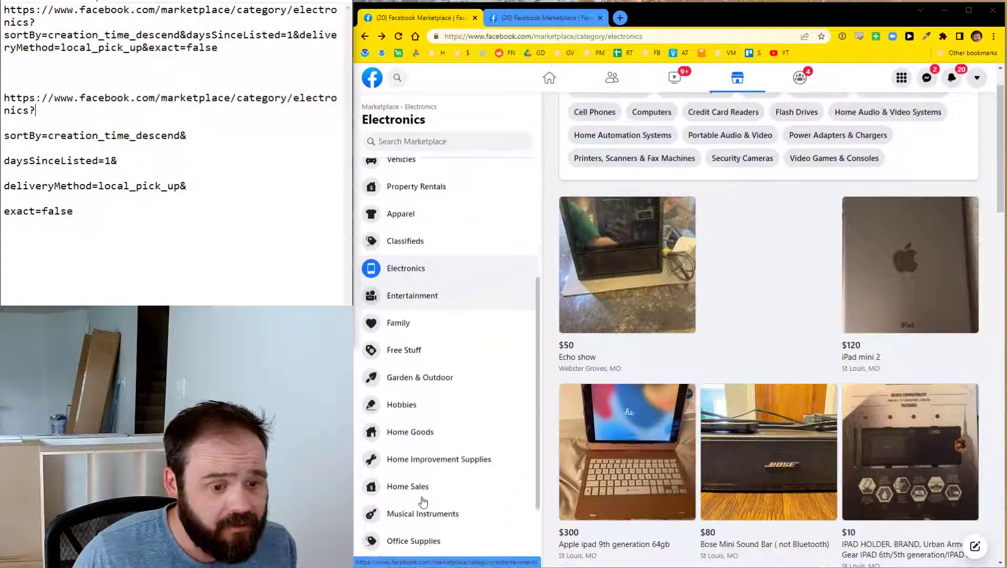
pyautogui.scroll(-1, 422, 500)
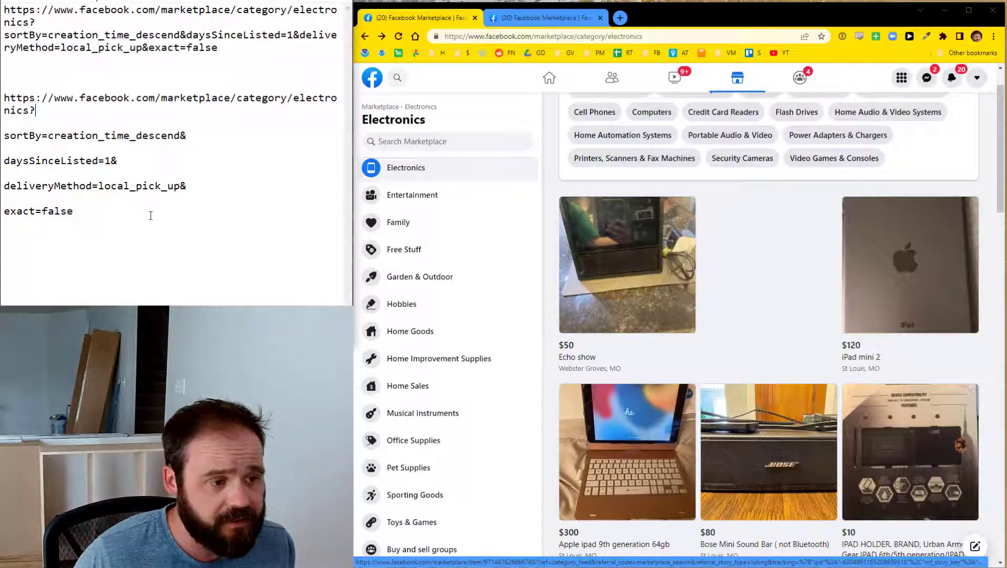
pyautogui.moveTo(73, 211); pyautogui.dragTo(4, 211)
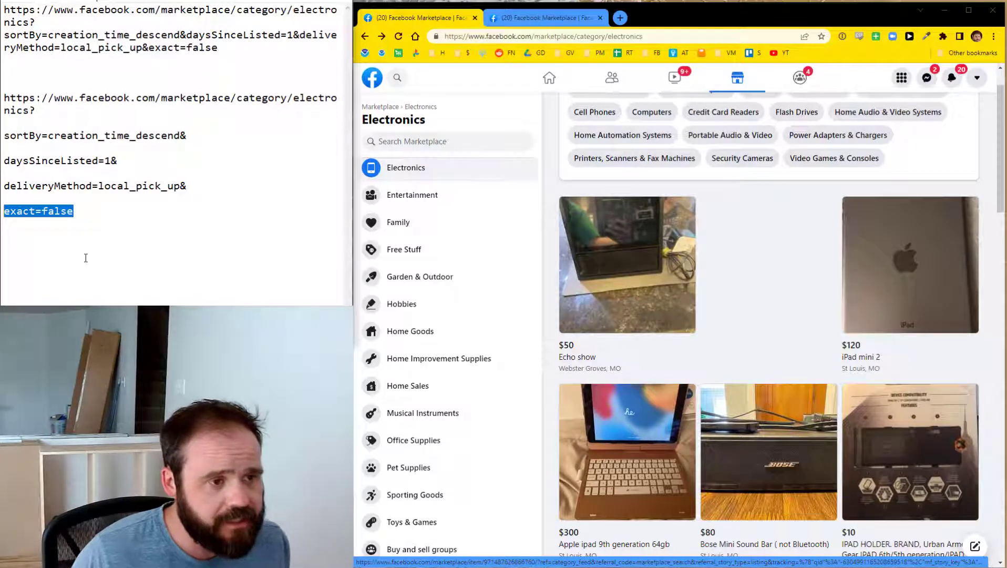
pyautogui.moveTo(222, 52); pyautogui.dragTo(3, 9)
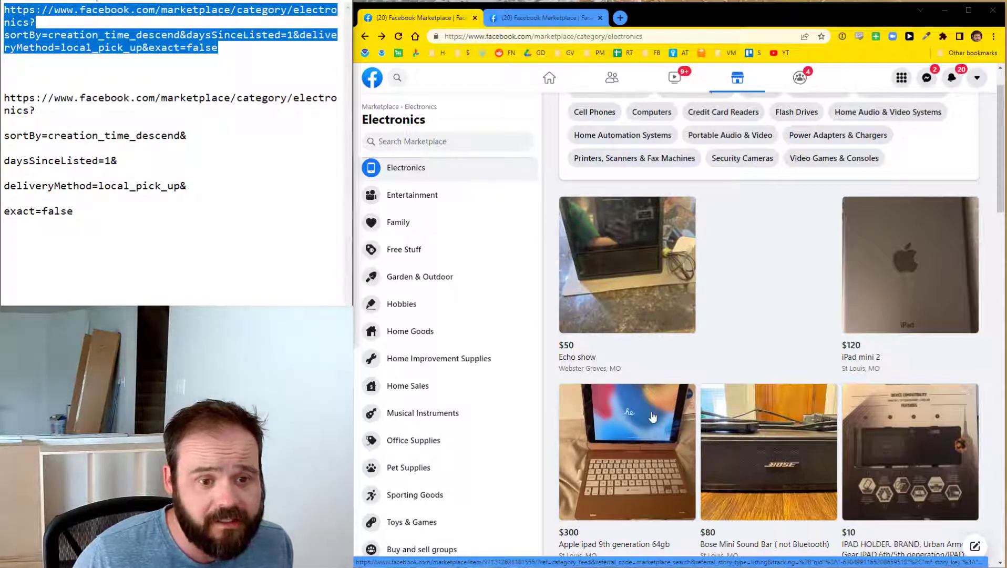
pyautogui.scroll(-2, 676, 348)
pyautogui.scroll(3, 699, 402)
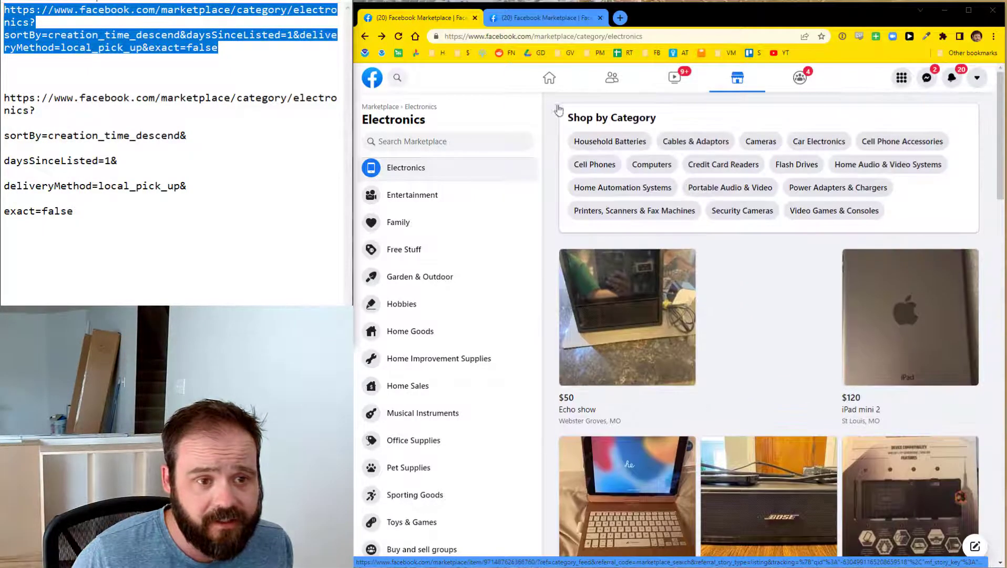
pyautogui.click(511, 19)
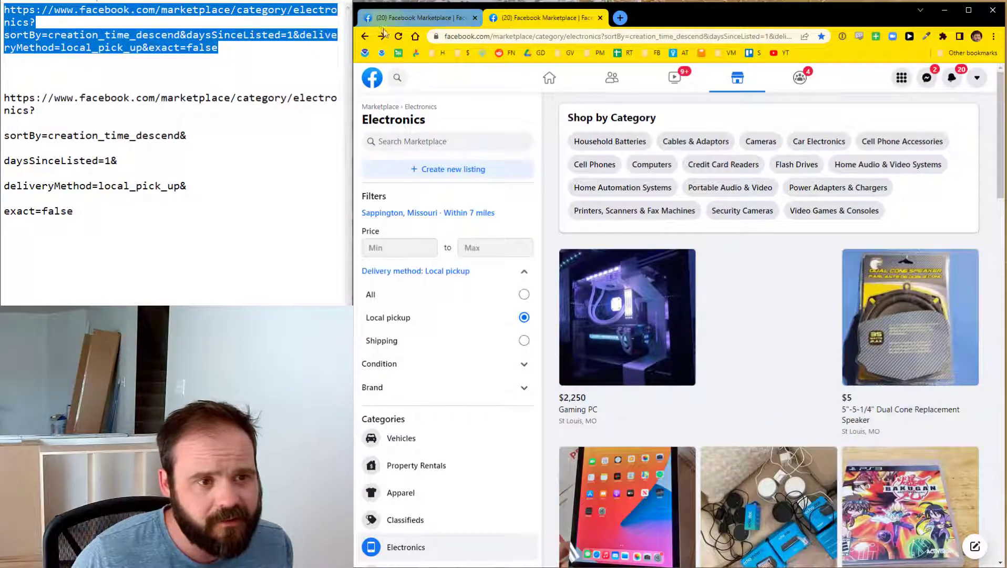
pyautogui.click(398, 36)
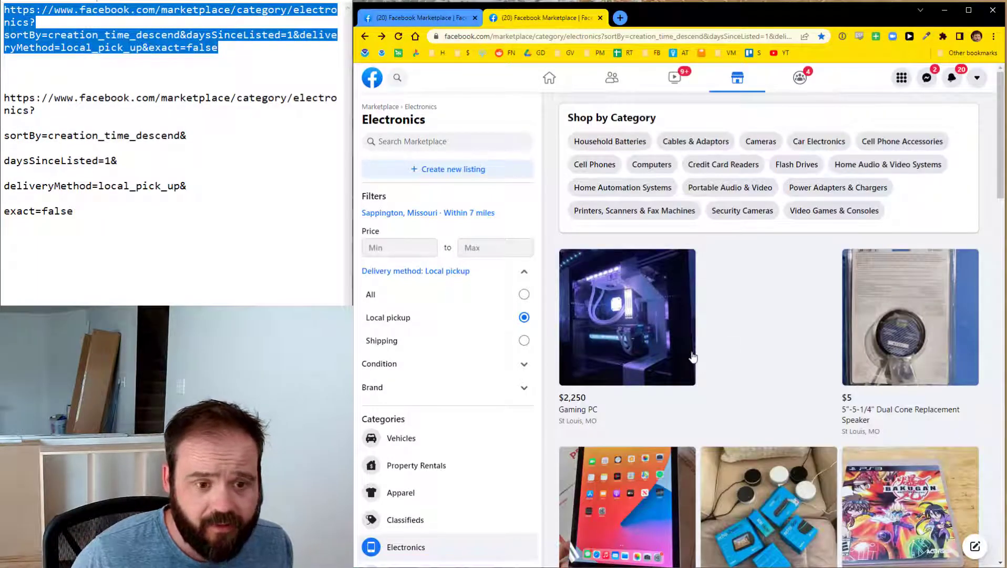
pyautogui.click(641, 329)
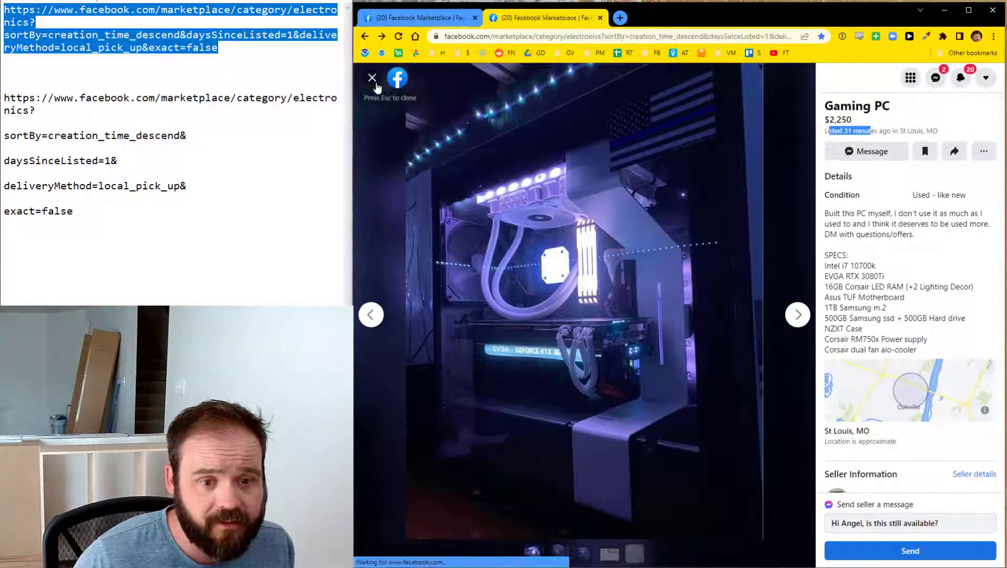
pyautogui.click(373, 78)
pyautogui.click(869, 318)
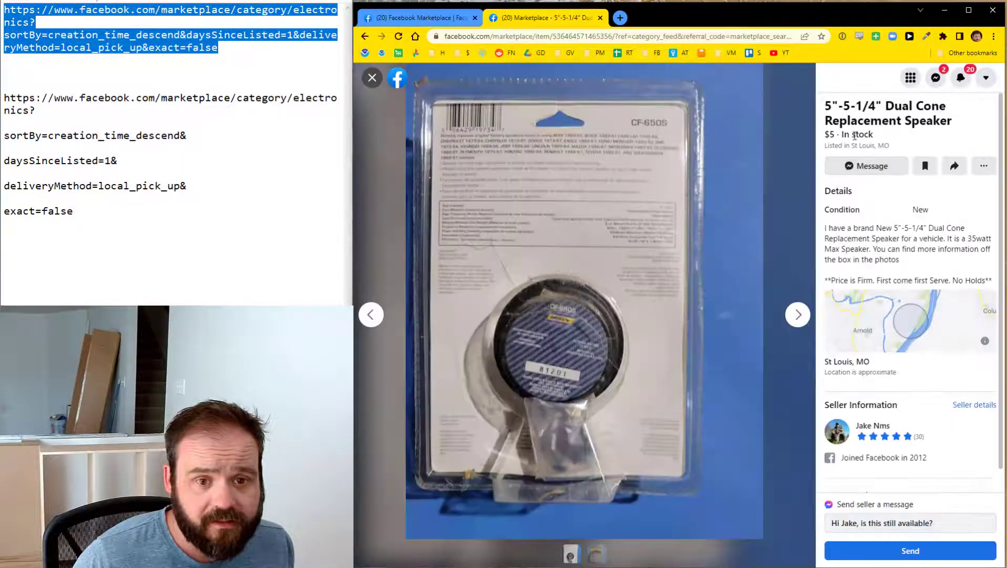
pyautogui.click(374, 79)
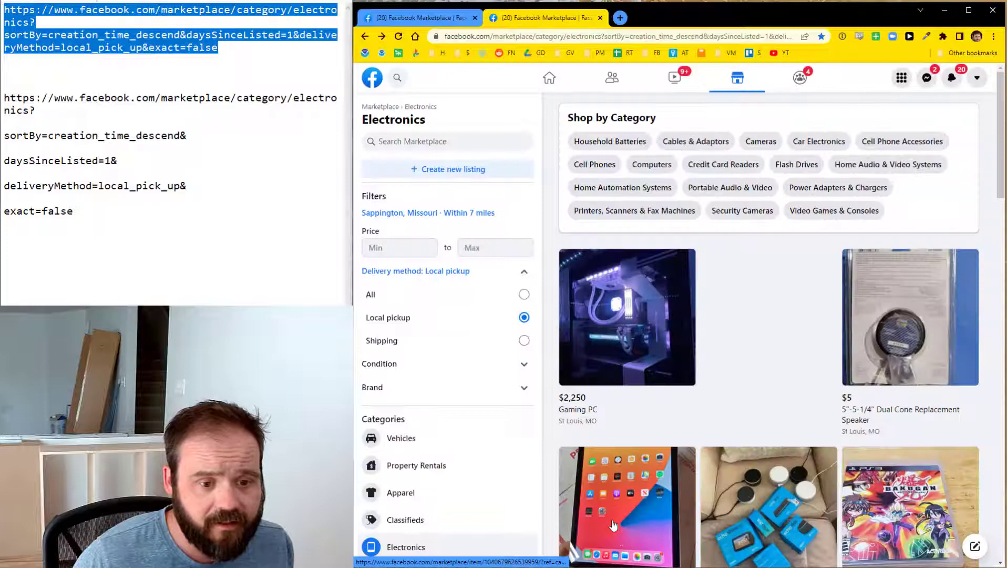
pyautogui.click(611, 504)
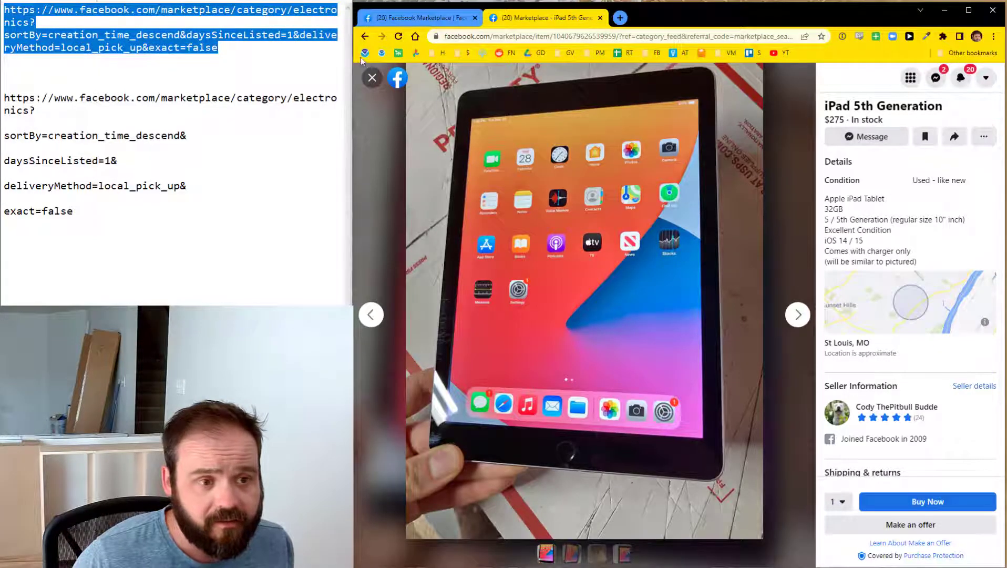
pyautogui.click(372, 78)
pyautogui.click(768, 467)
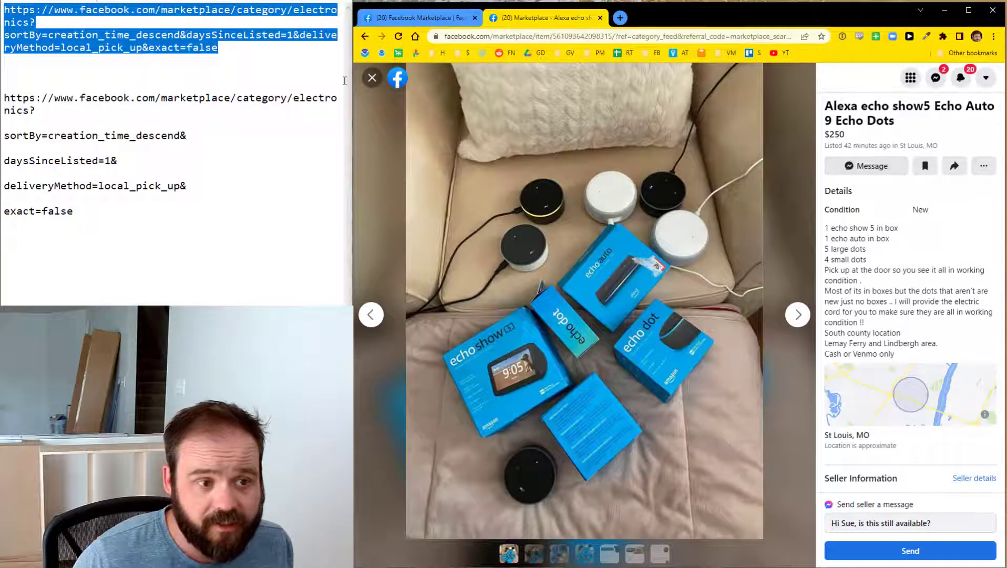
pyautogui.click(372, 77)
pyautogui.scroll(-4, 732, 382)
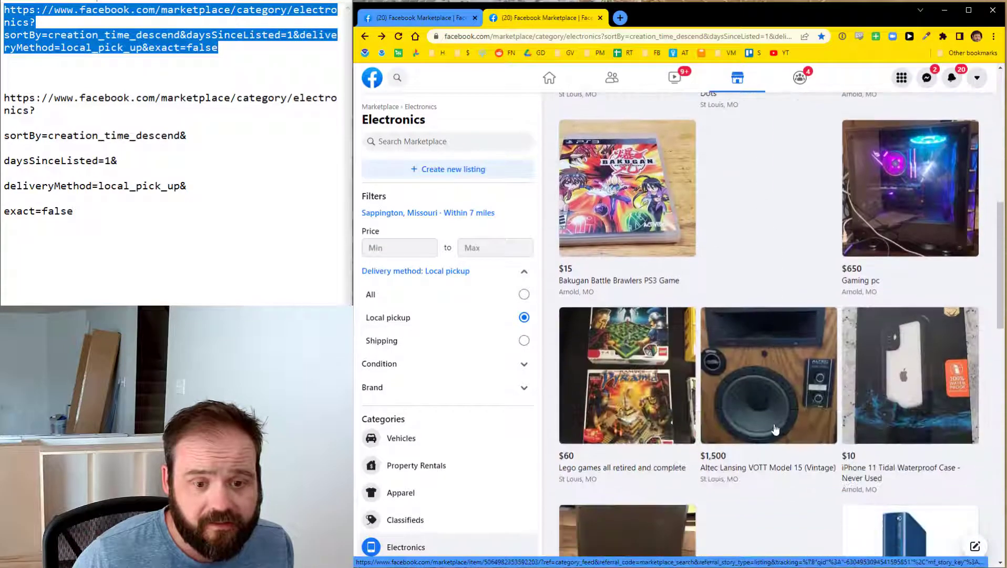
pyautogui.click(775, 429)
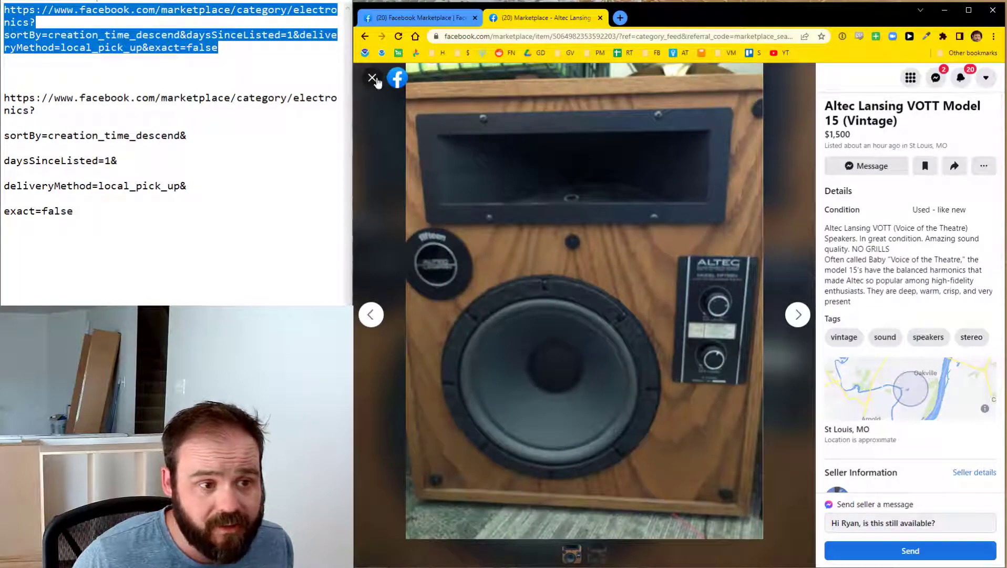
pyautogui.click(373, 78)
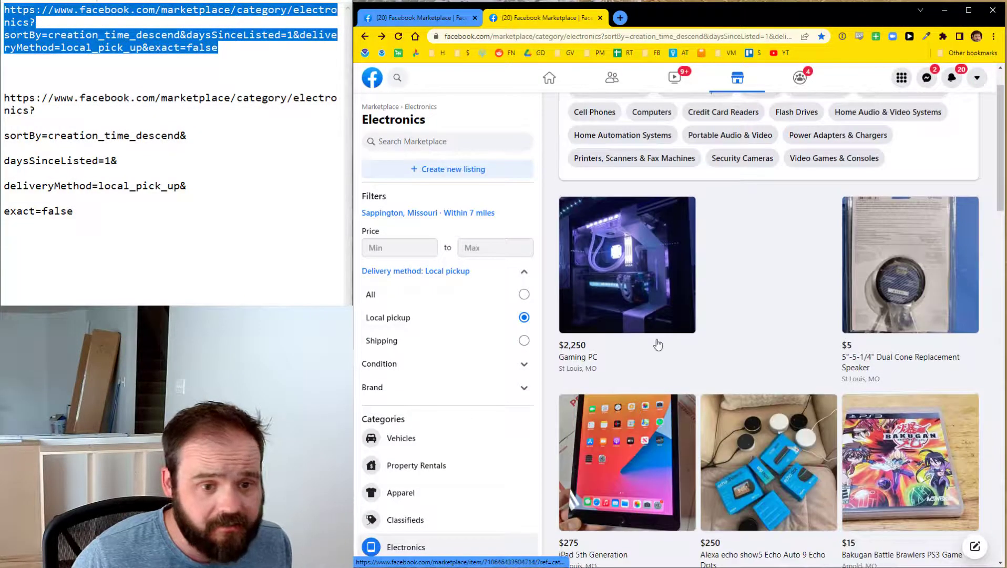
# Reload the saved Electronics feed, then load the Kitchen feed and preview the Brita filters listing
pyautogui.click(648, 52)
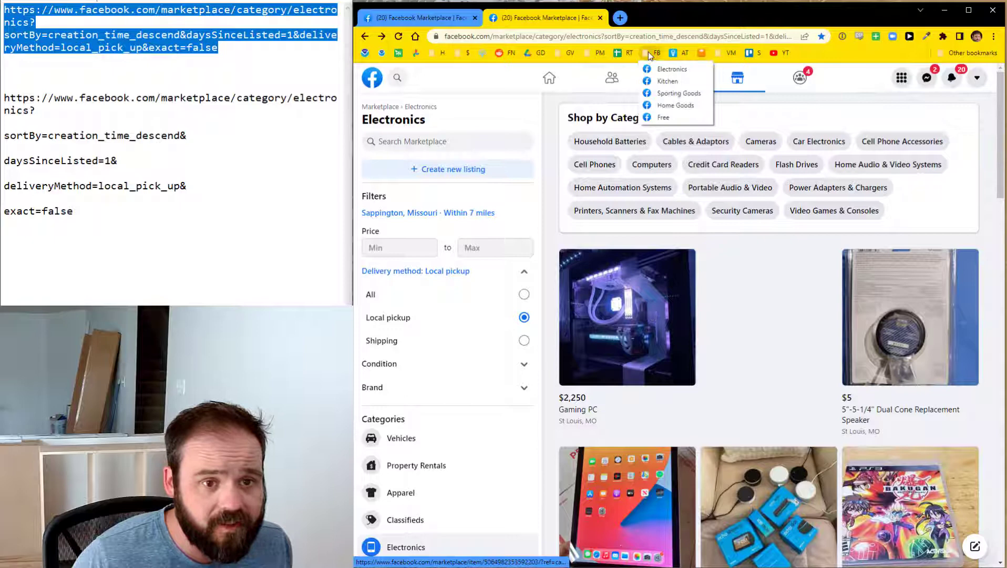
pyautogui.click(671, 69)
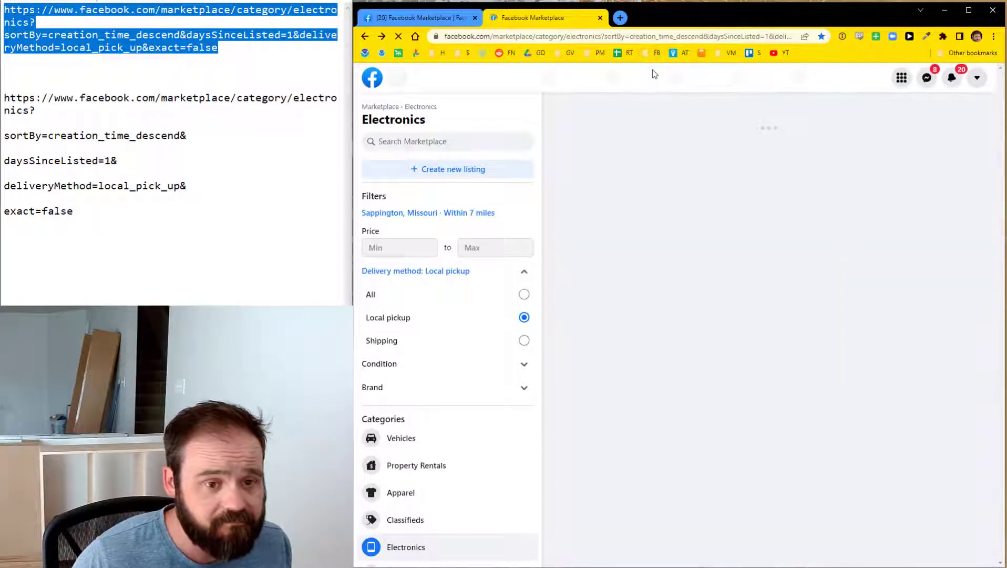
pyautogui.click(656, 53)
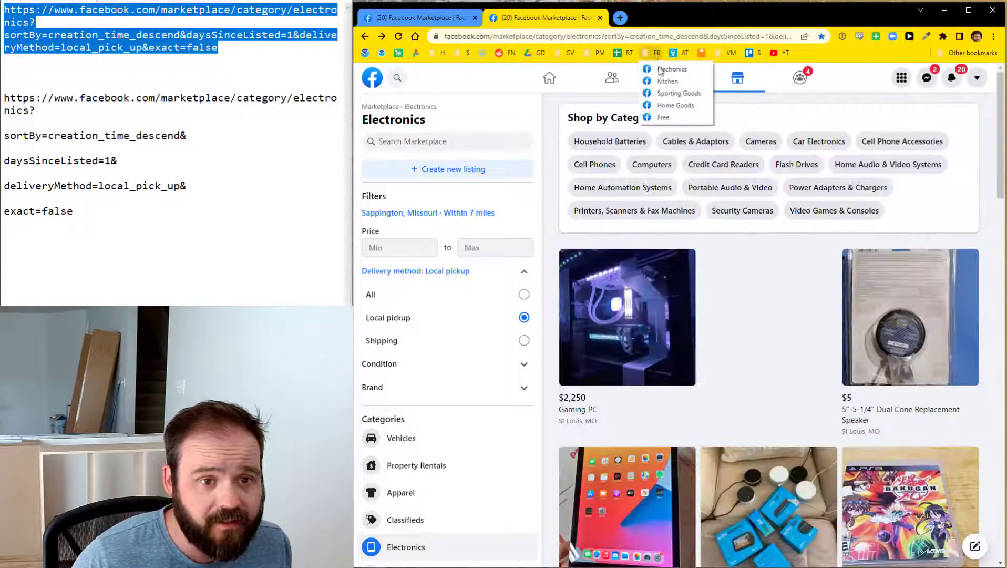
pyautogui.click(662, 82)
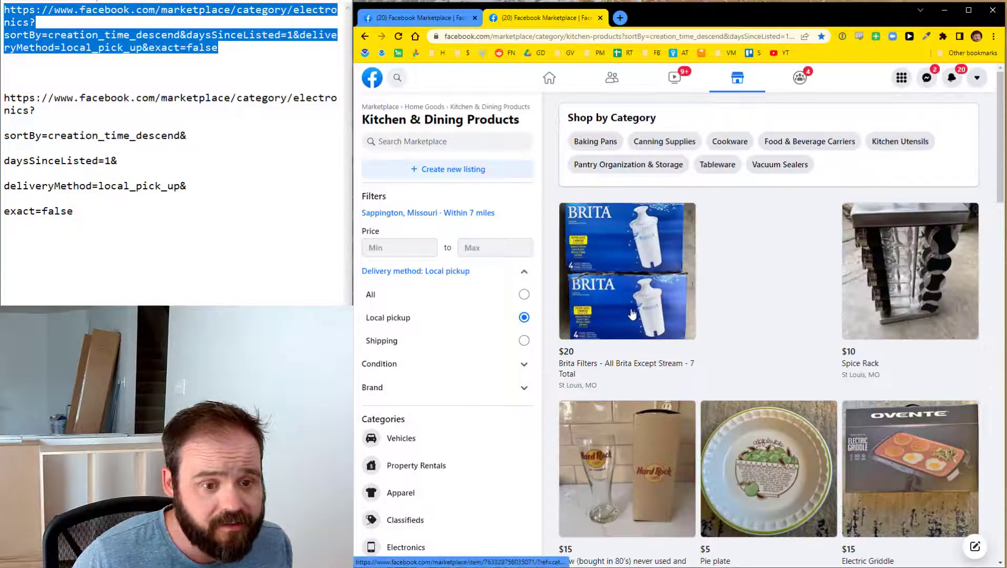
pyautogui.click(632, 313)
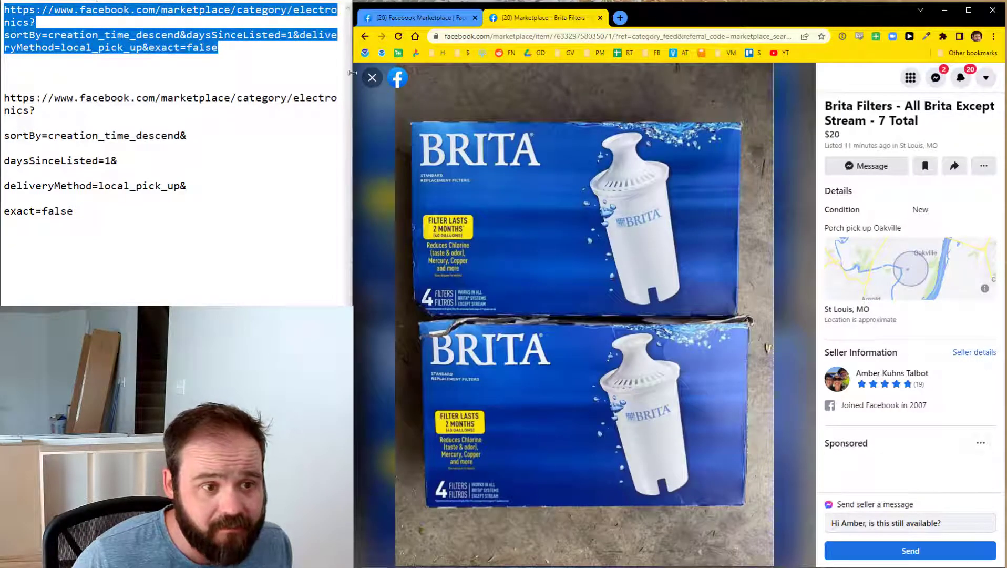
pyautogui.click(372, 78)
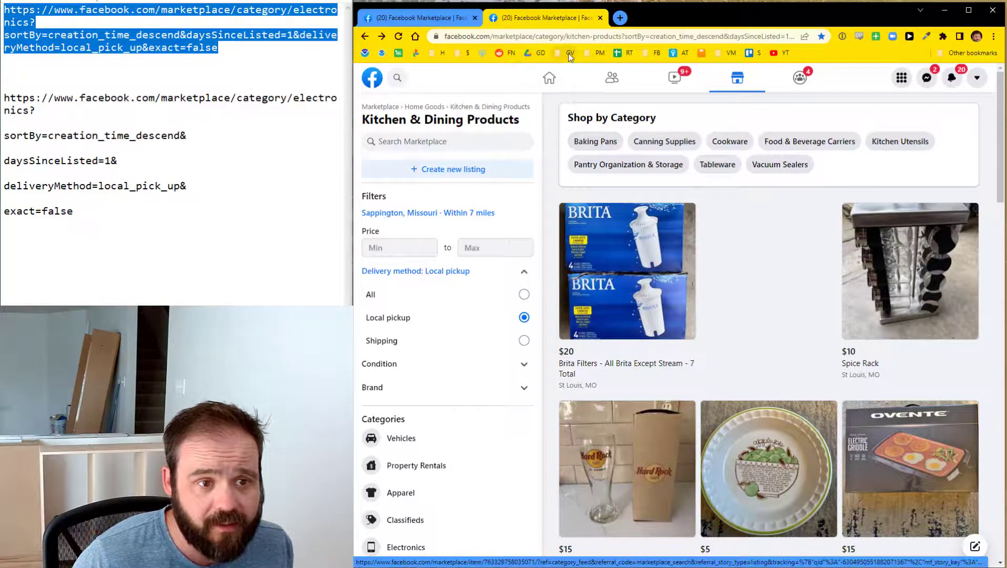
# Load the Free Stuff feed, preview the free girls clothes listing, then load the Home Goods feed
pyautogui.click(643, 54)
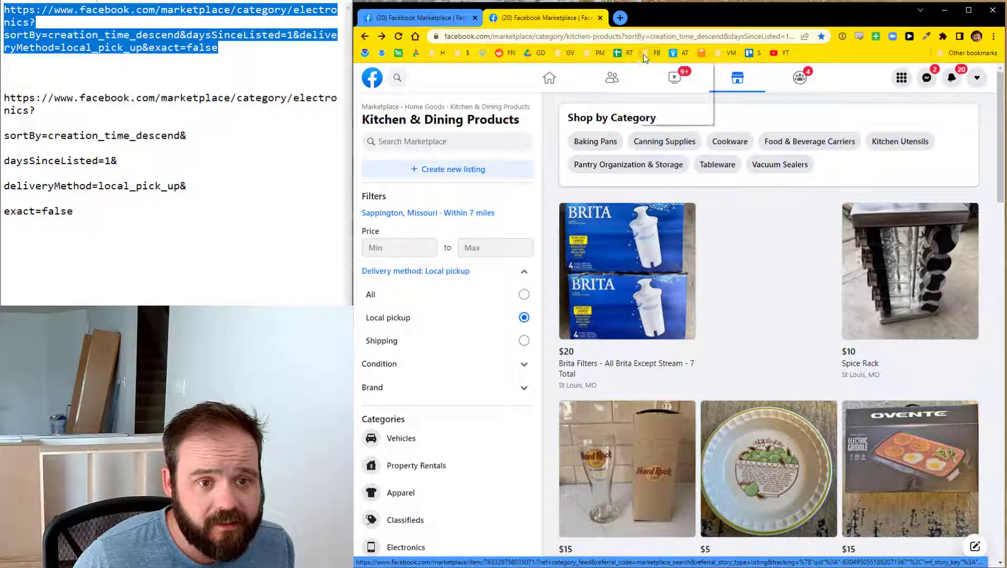
pyautogui.click(661, 115)
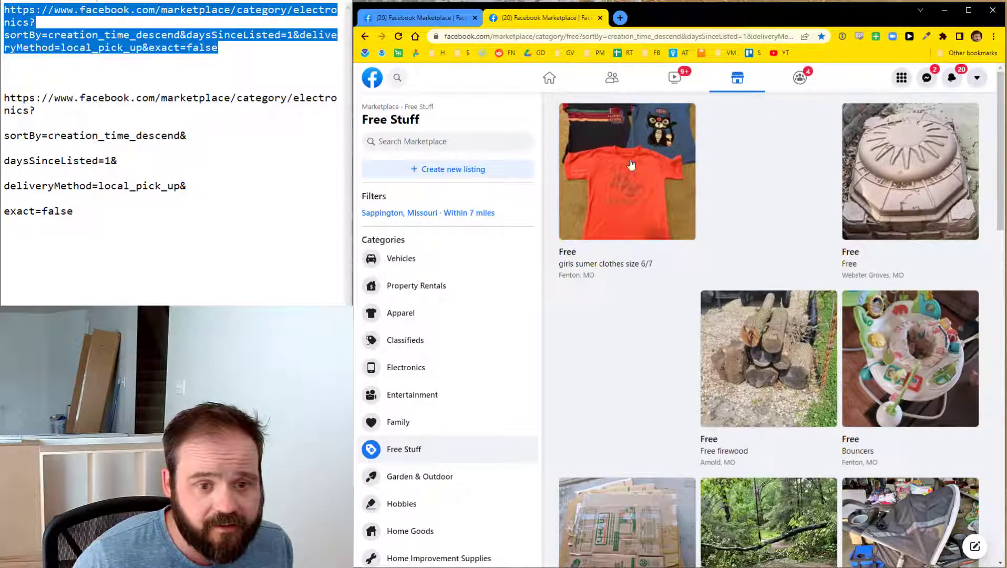
pyautogui.click(614, 163)
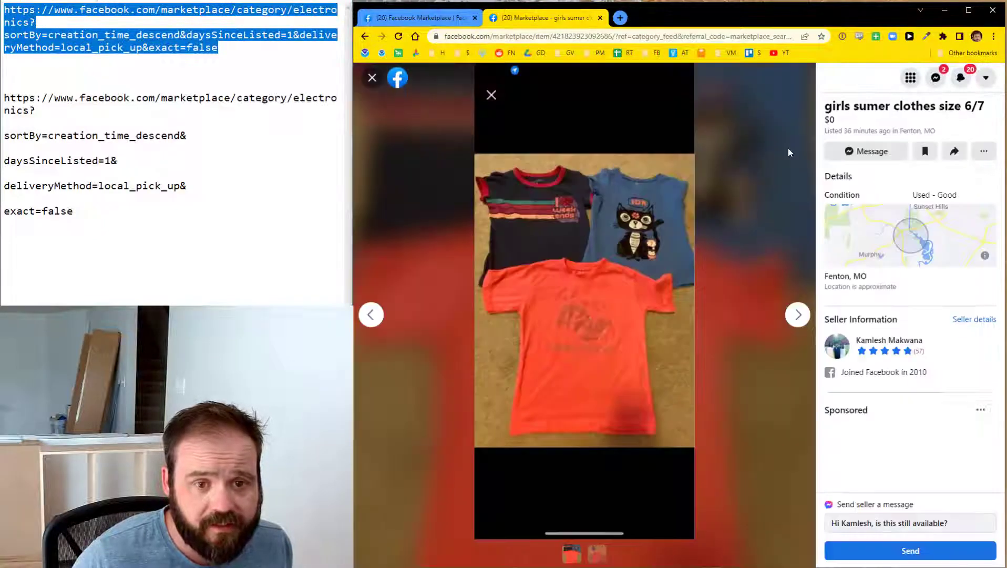
pyautogui.click(374, 81)
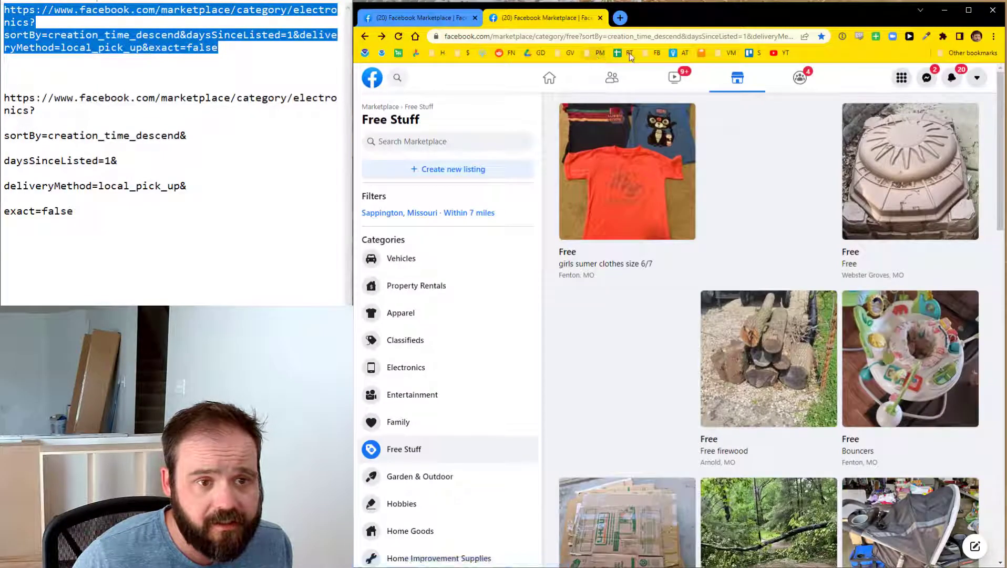
pyautogui.click(655, 53)
pyautogui.click(663, 109)
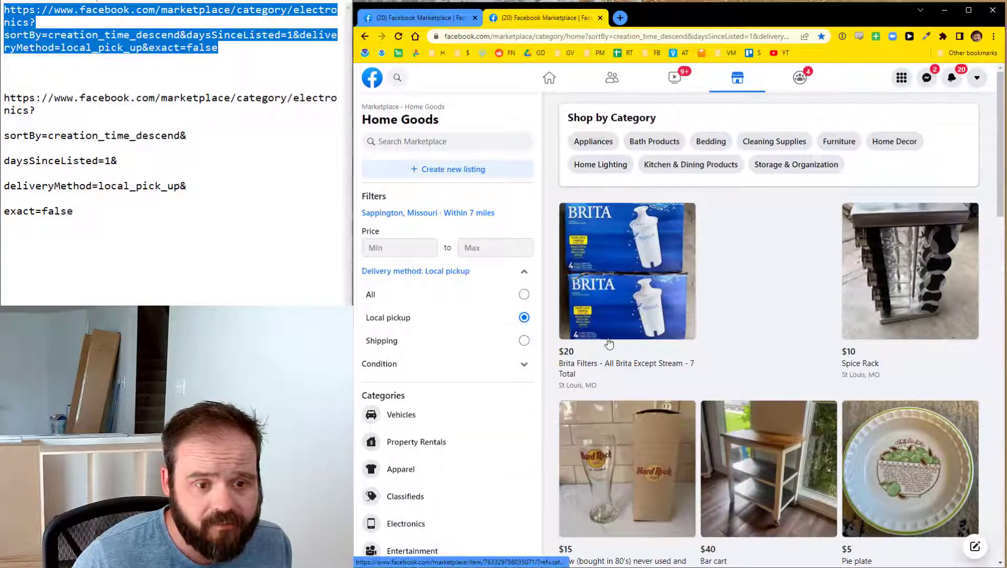
pyautogui.scroll(-1, 608, 343)
# Load the saved Sporting Goods feed and preview the Under Armour cleats and senior hockey net listings
pyautogui.click(655, 52)
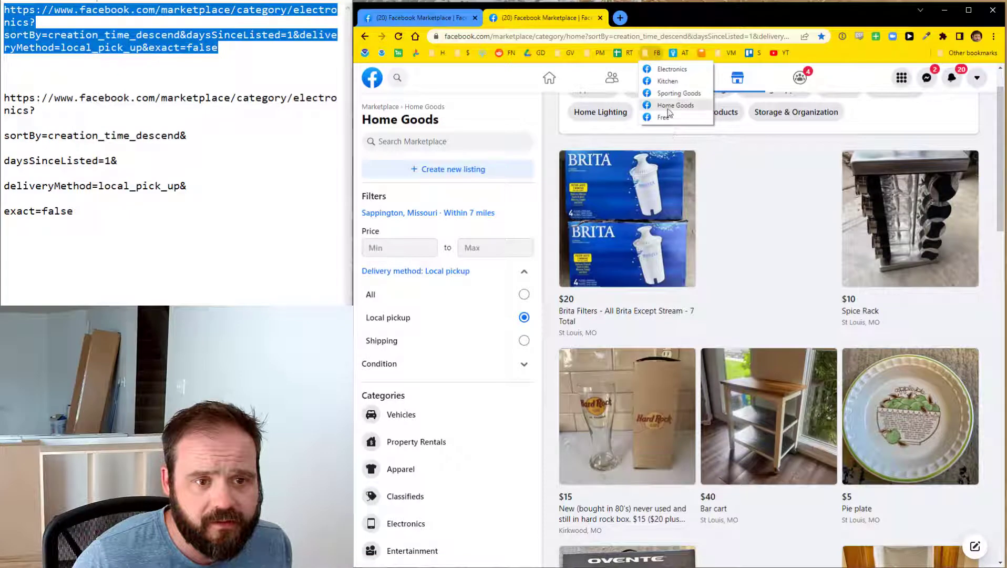
pyautogui.press('Escape')
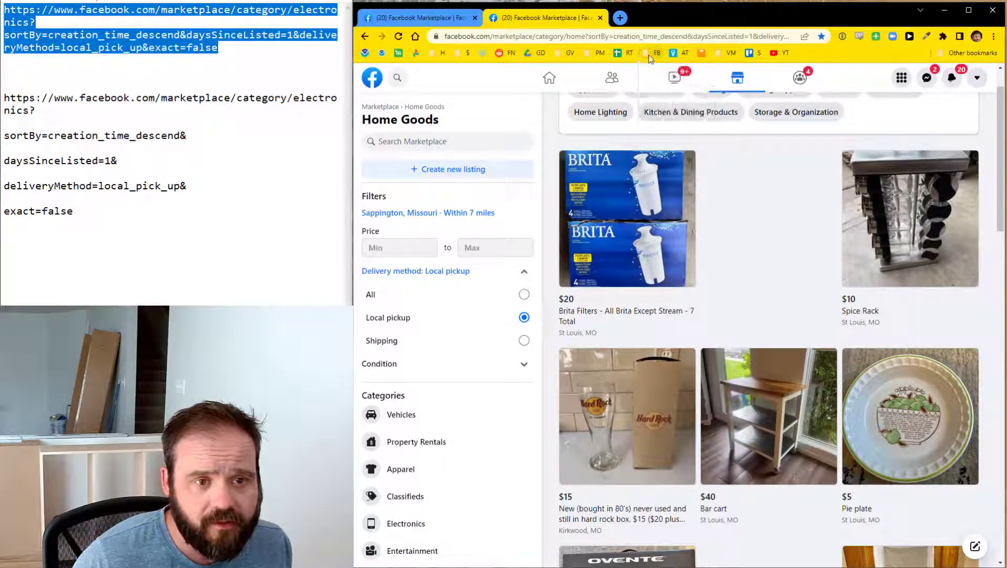
pyautogui.click(651, 53)
pyautogui.click(668, 91)
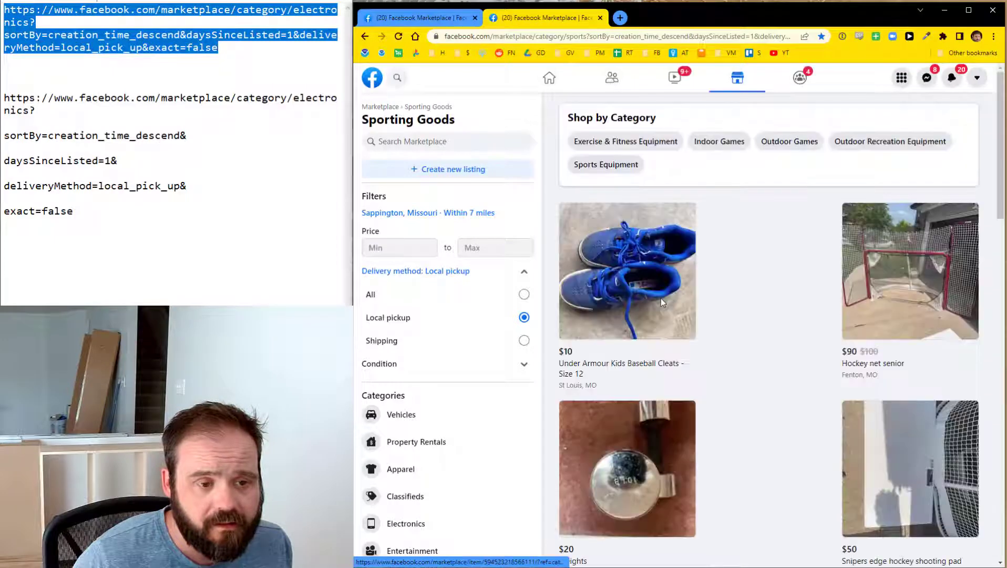
pyautogui.click(661, 300)
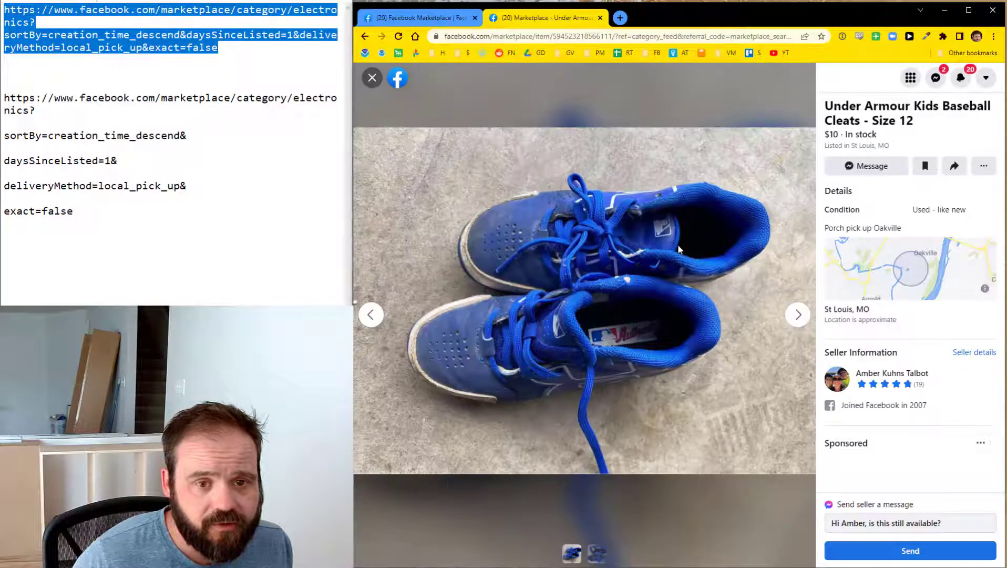
pyautogui.click(375, 80)
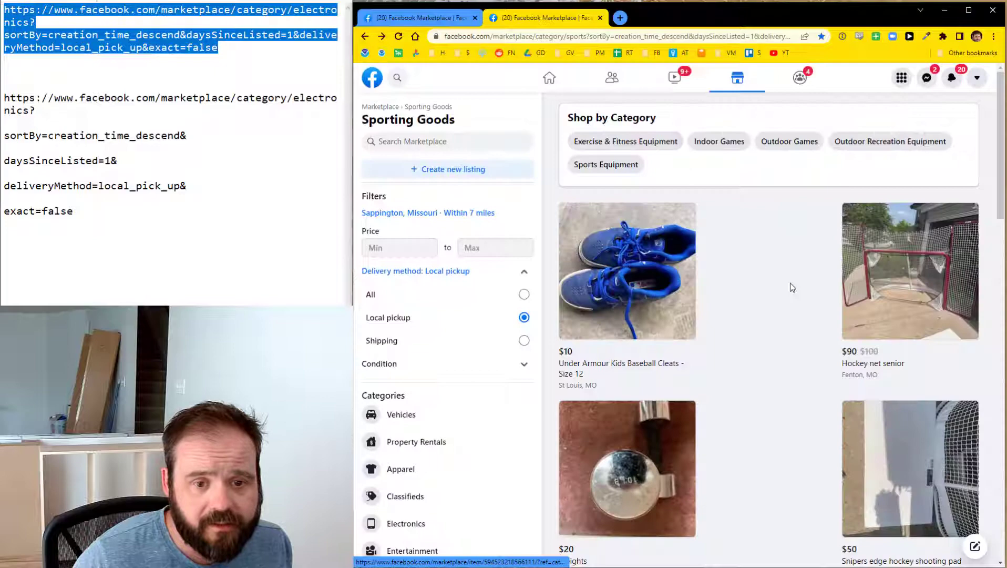
pyautogui.click(858, 280)
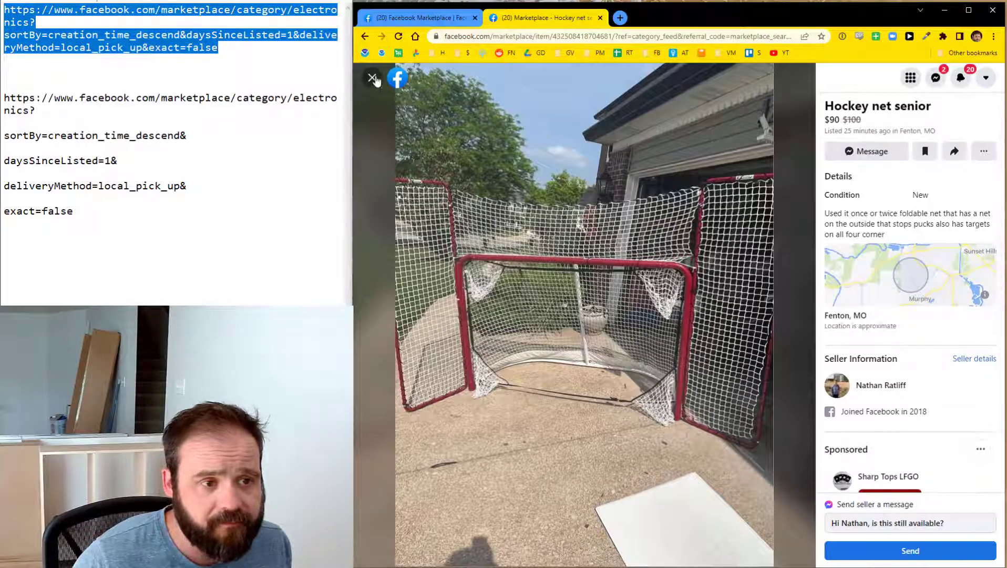
pyautogui.click(372, 78)
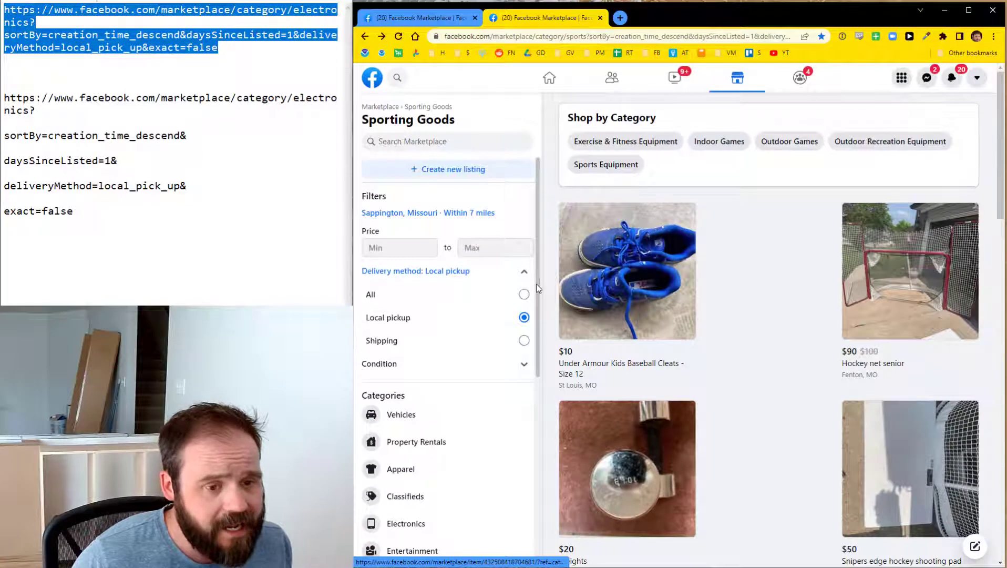